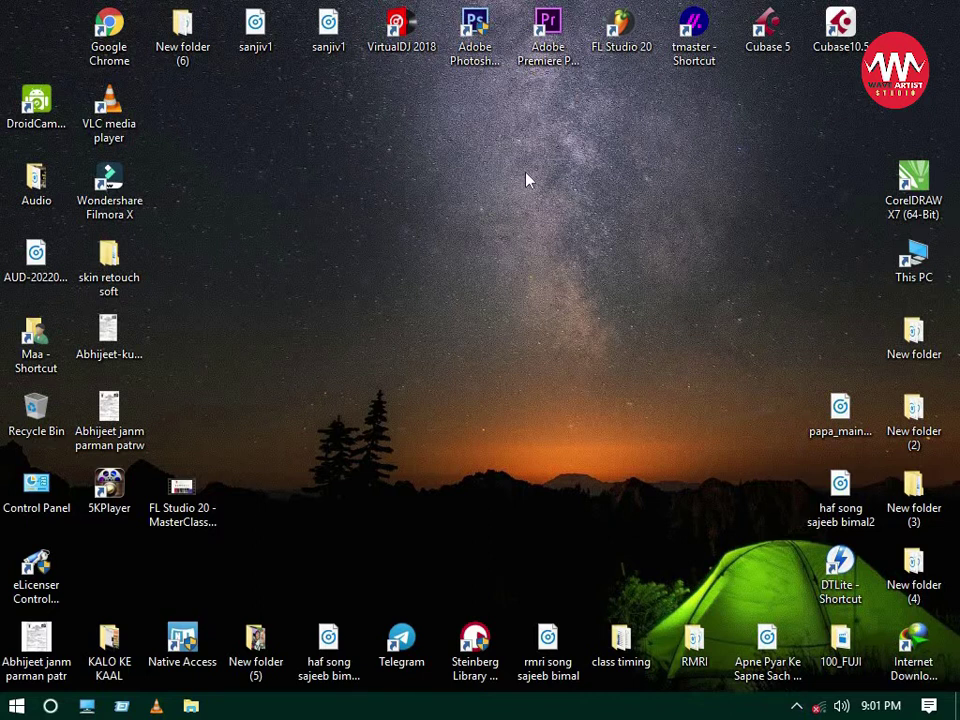
- Launch FL Studio 20 from the desktop
left_click(622, 48)
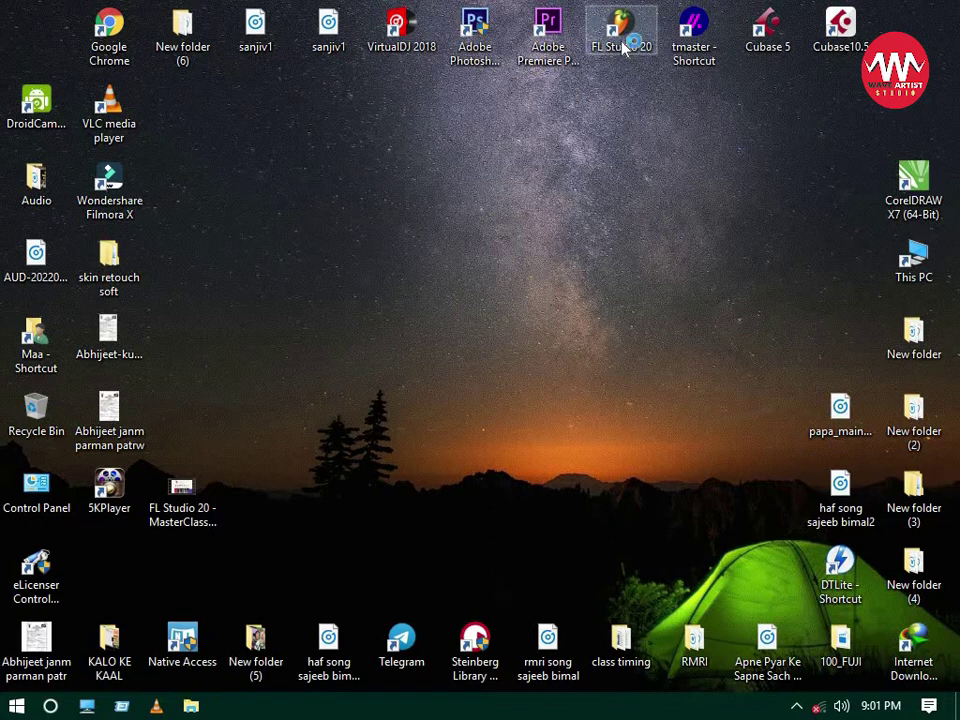
double_click(620, 48)
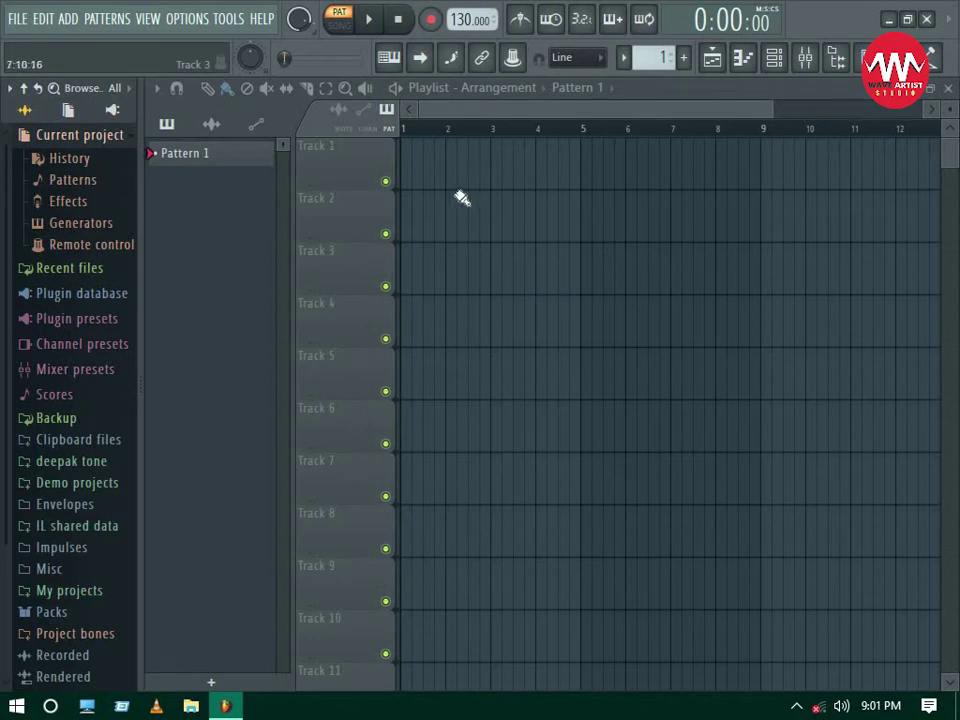
- Paint twenty Pattern 1 clips at scattered positions across playlist Tracks 1 to 7 and Track 9
left_click(435, 170)
left_click(495, 214)
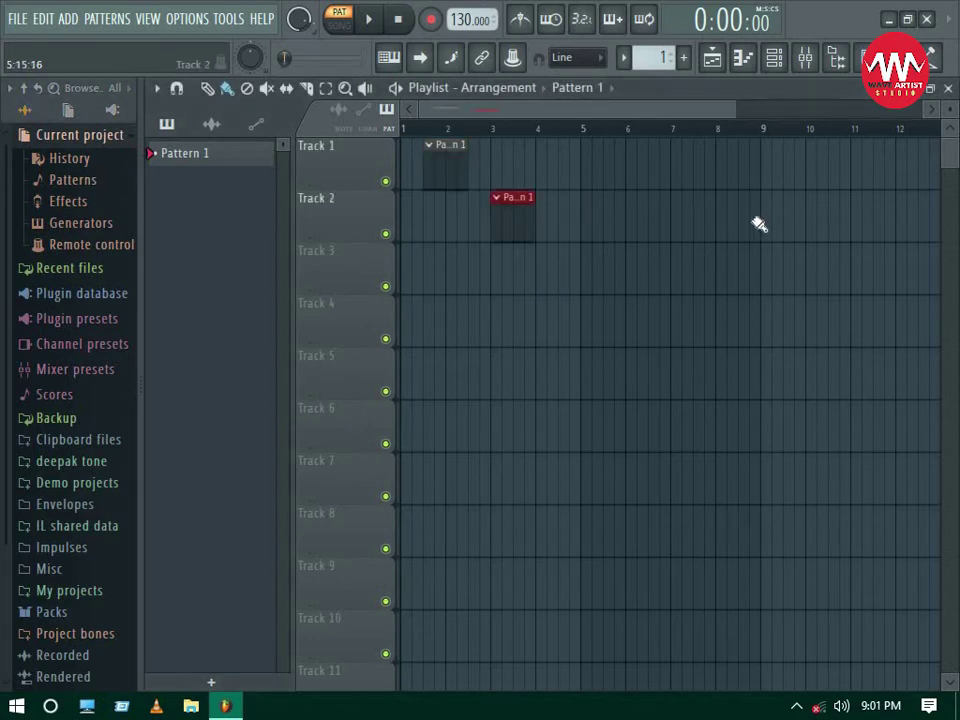
left_click(630, 214)
left_click(755, 214)
left_click(800, 268)
left_click(652, 375)
left_click(461, 375)
left_click(490, 477)
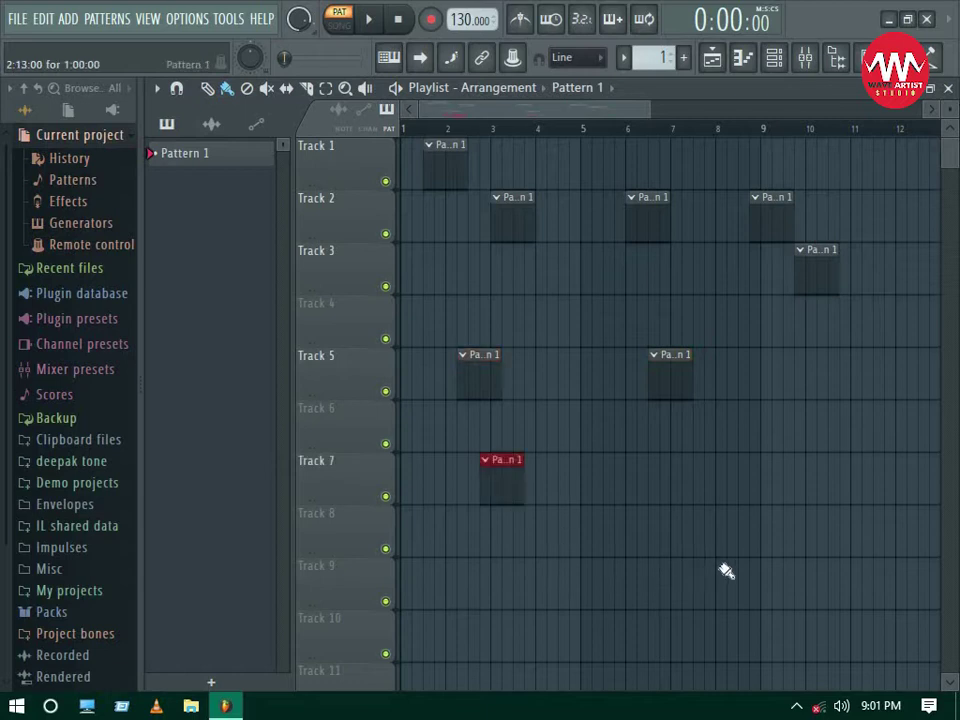
left_click(615, 582)
left_click(728, 582)
left_click(820, 477)
left_click(872, 372)
left_click(818, 375)
left_click(738, 320)
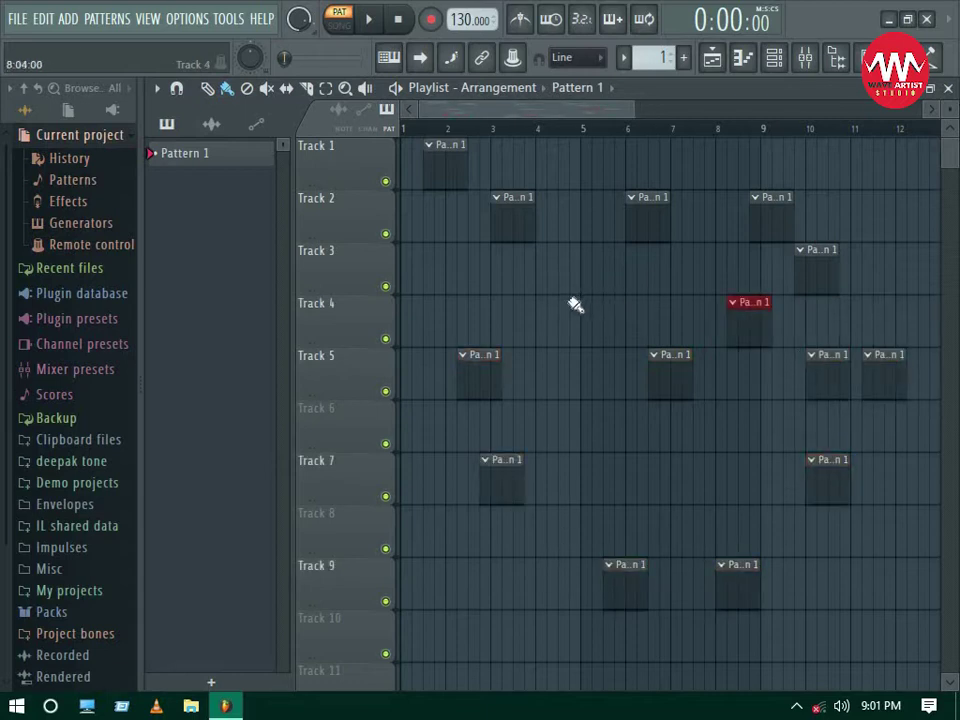
left_click(614, 320)
left_click(557, 375)
left_click(593, 427)
left_click(716, 477)
left_click(770, 477)
left_click(790, 406)
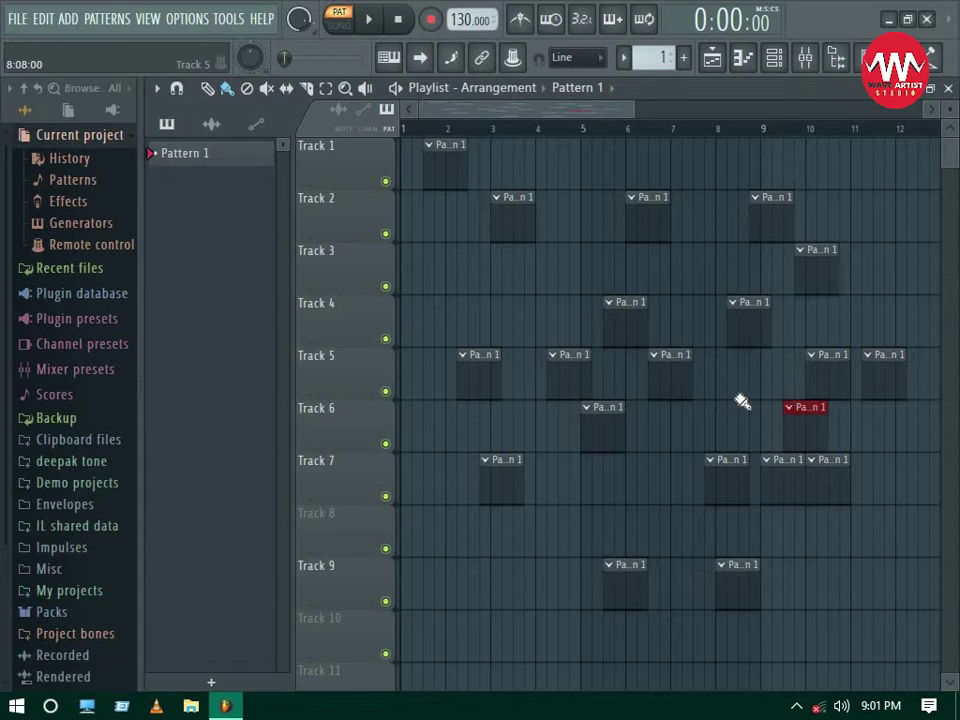
- Try to undo the last clip placements in the playlist
key("ctrl+z")
key("ctrl+z")
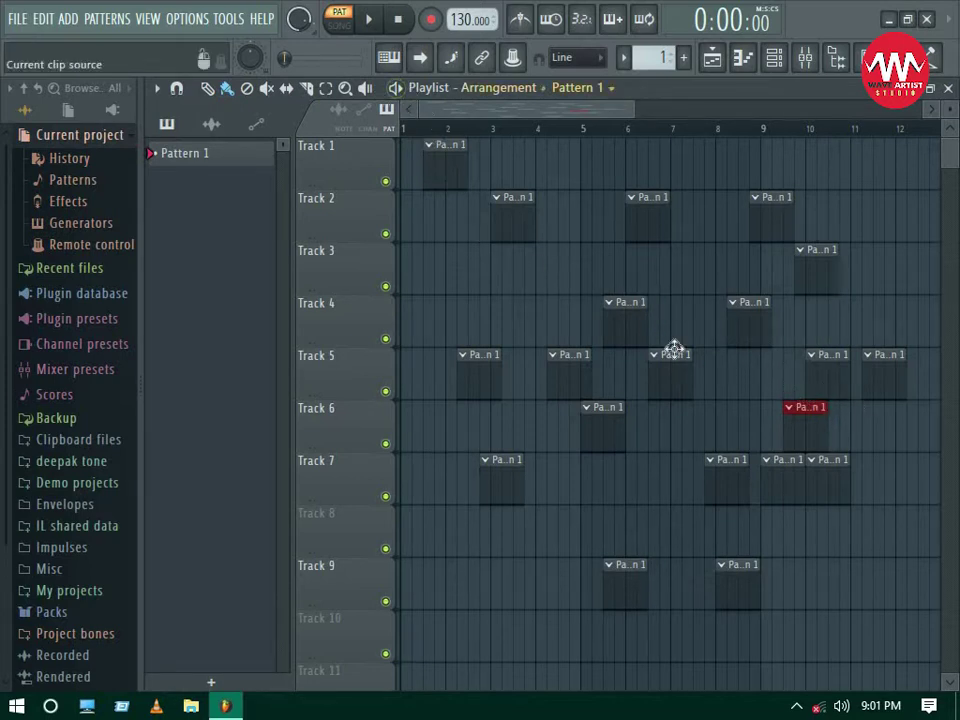
- Show the channel rack and enable Kick steps 1, 3, 4, 5, 6, 7 and 10
left_click(787, 60)
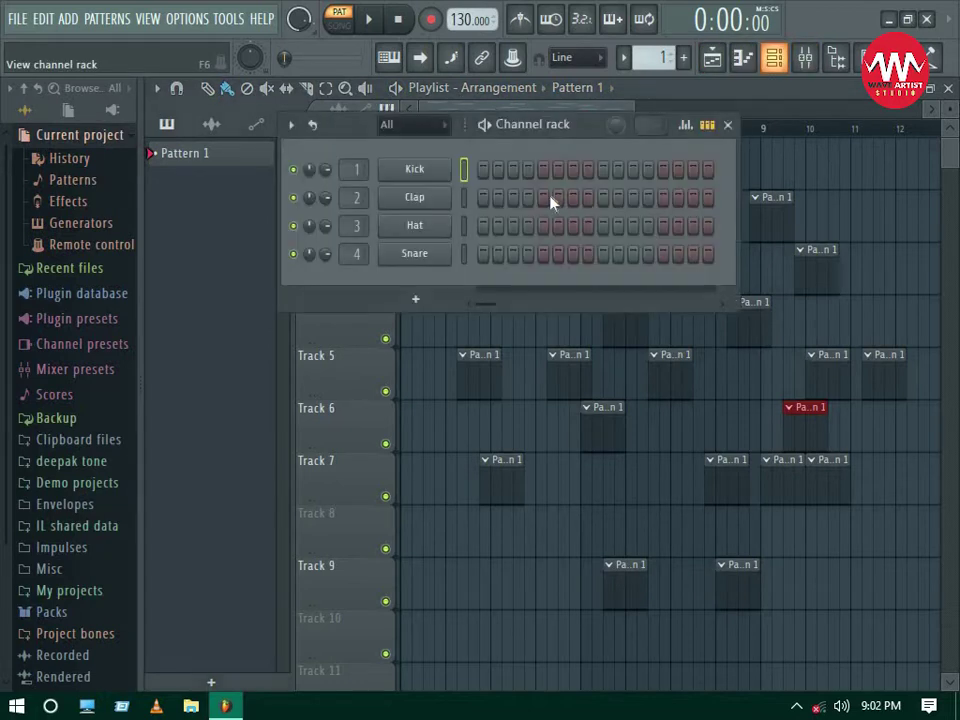
left_click(483, 169)
left_click(513, 169)
left_click(528, 169)
left_click(543, 169)
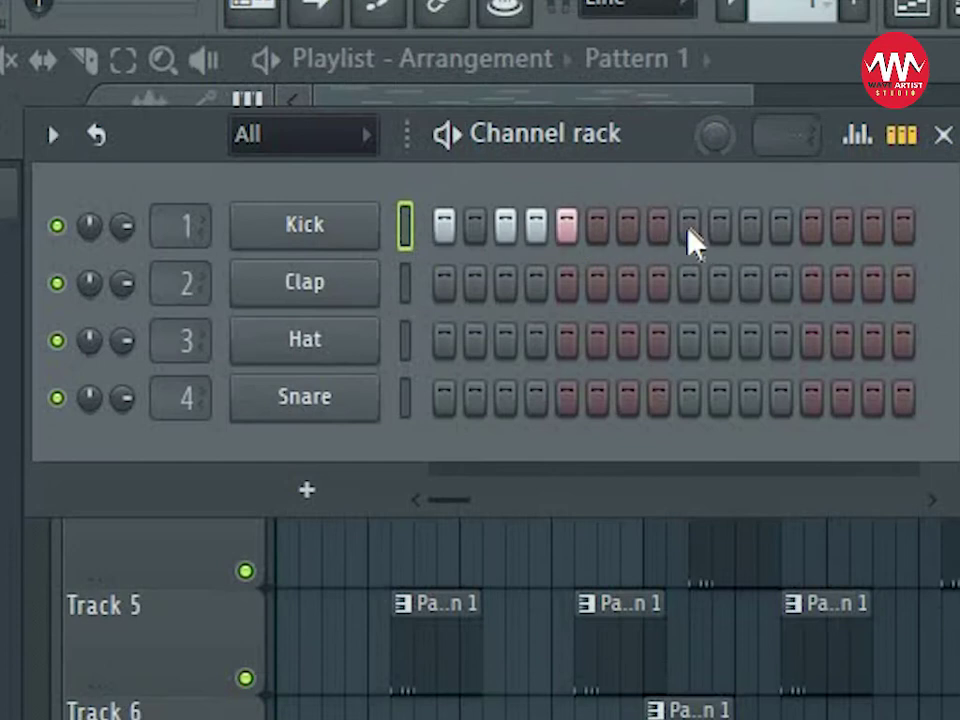
left_click(597, 225)
left_click(628, 225)
left_click(720, 225)
- Enable Clap steps 5, 7, 8 and 11, Hat steps 6 to 11, and Snare steps 12 to 15
left_click(566, 283)
left_click(628, 283)
left_click(658, 283)
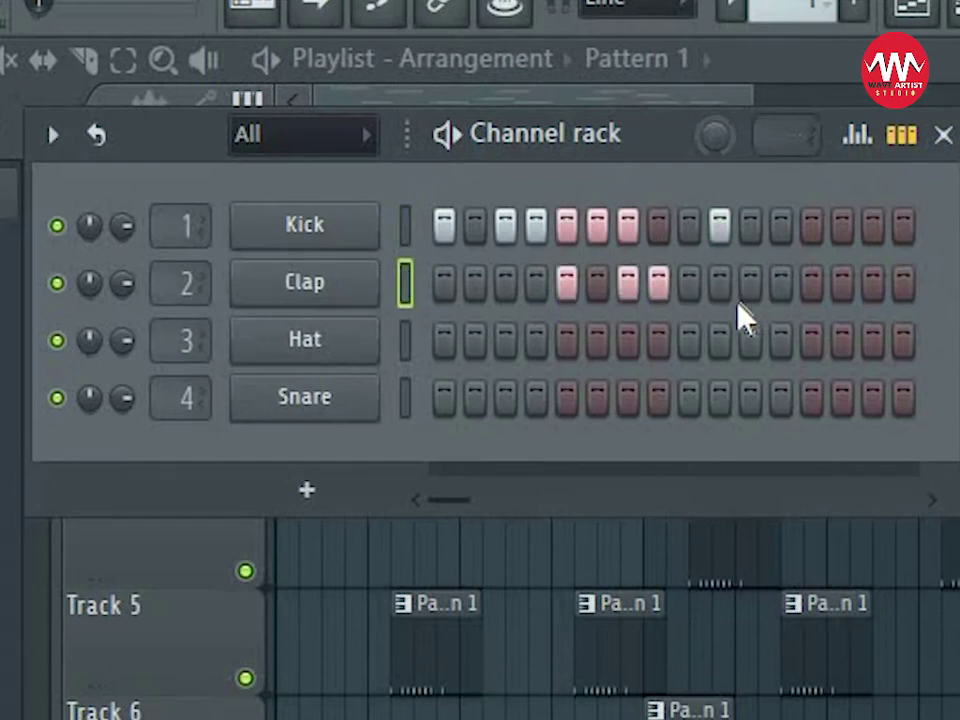
left_click(750, 283)
left_click_drag(597, 340, 750, 340)
left_click_drag(781, 397, 872, 397)
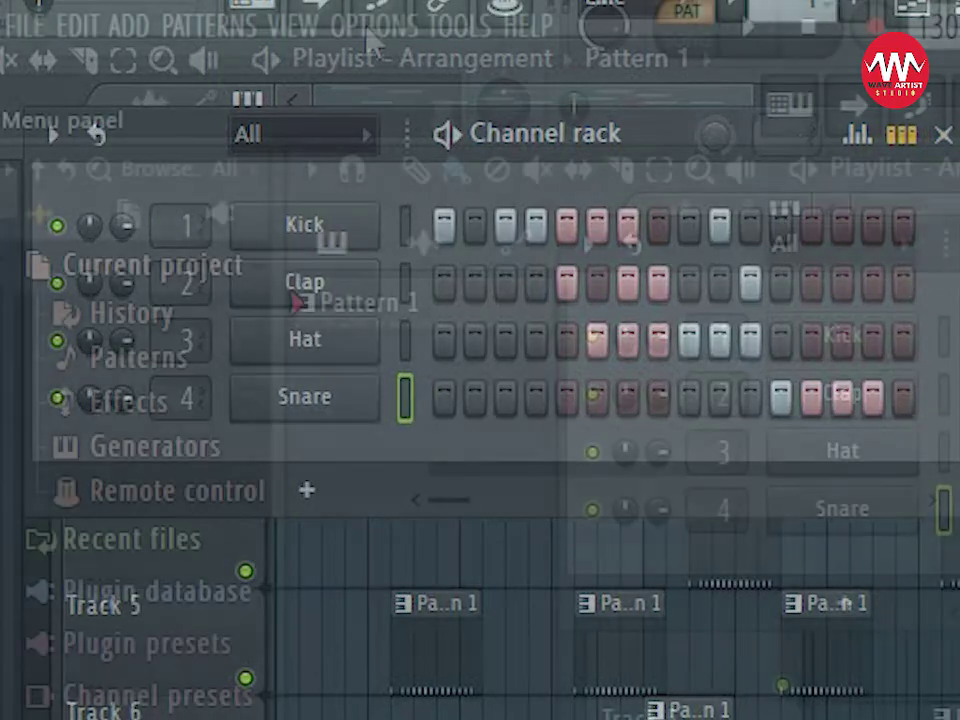
- Open the general system settings
left_click(370, 28)
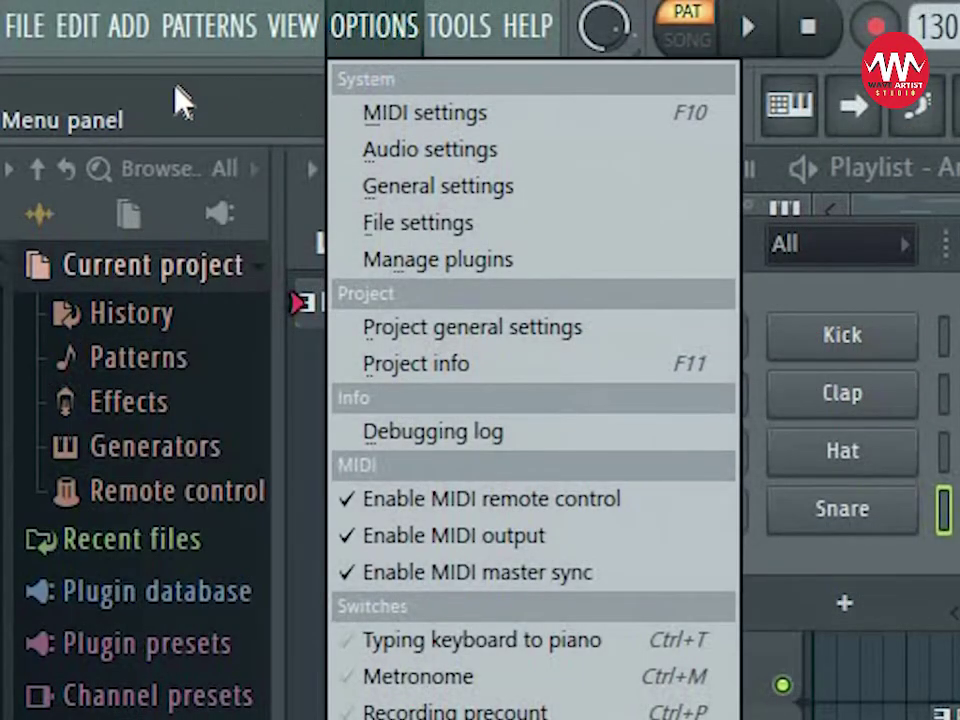
key("Left")
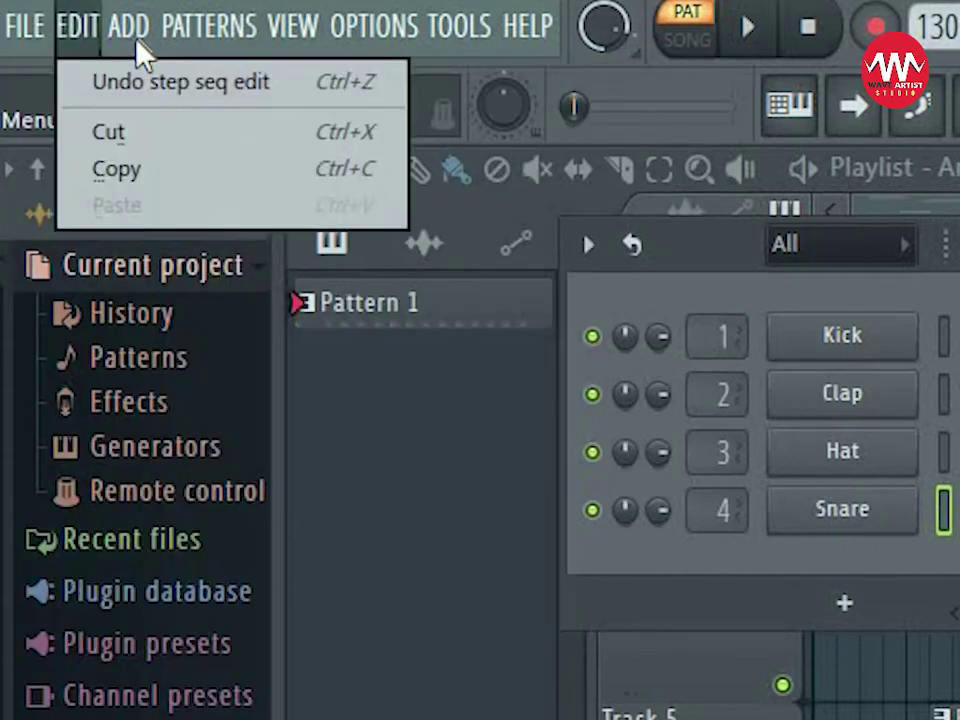
mouse_move(186, 55)
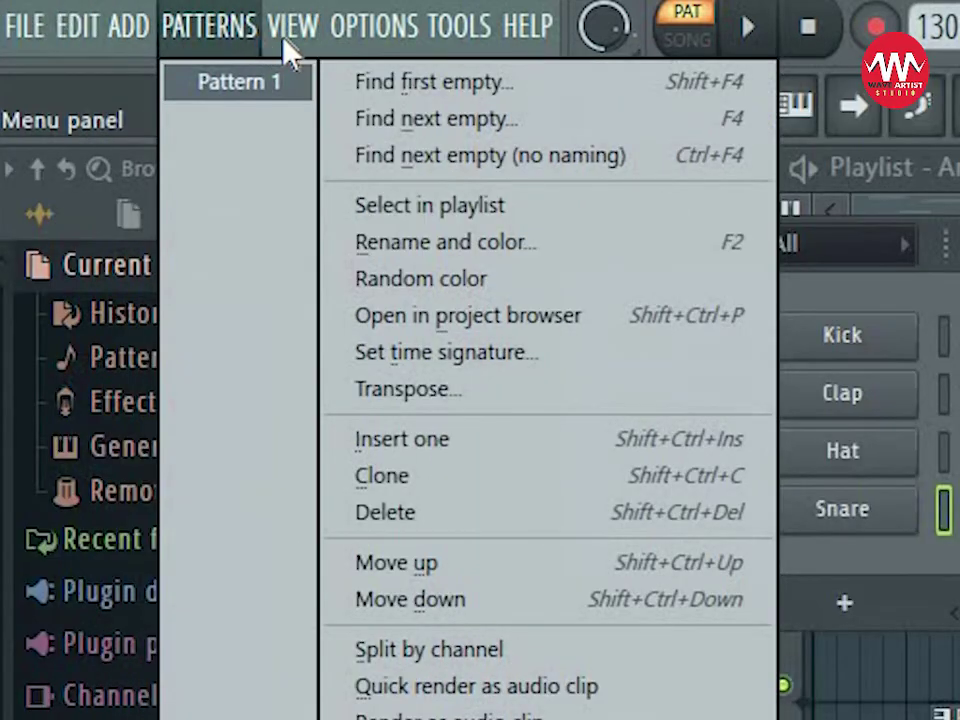
mouse_move(284, 40)
mouse_move(375, 47)
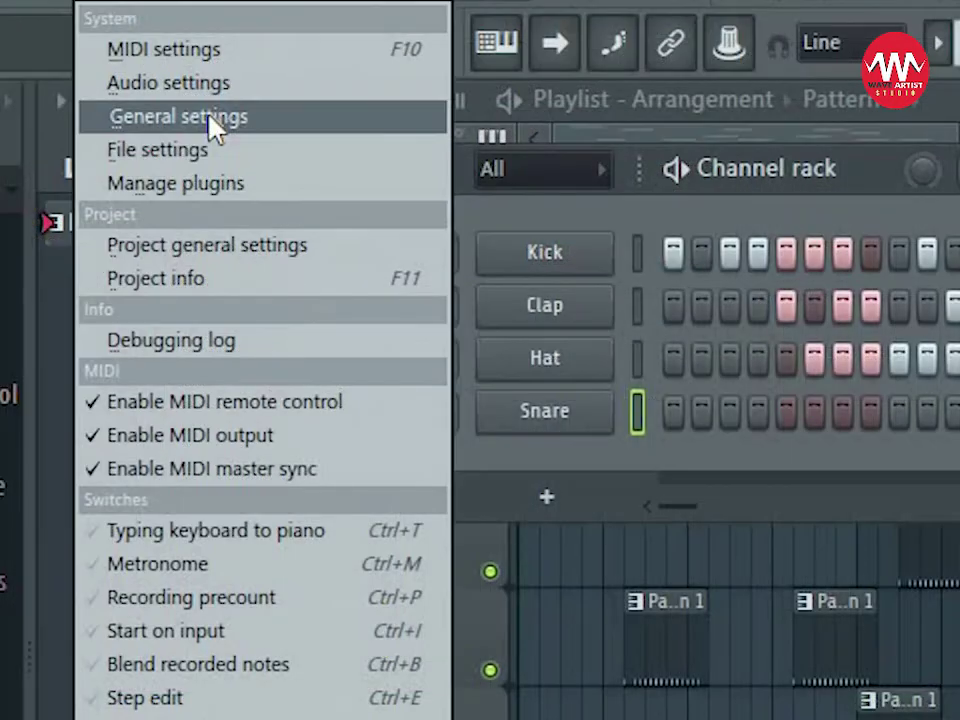
left_click(210, 118)
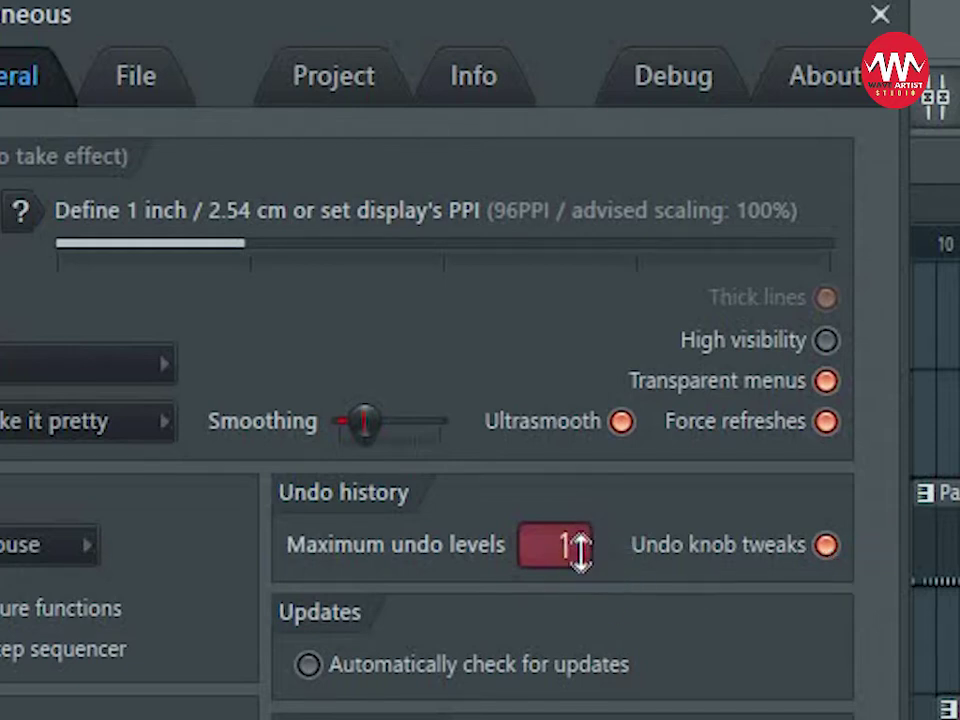
- Set the maximum undo levels to 200 and close the settings
left_click_drag(580, 548, 585, 621)
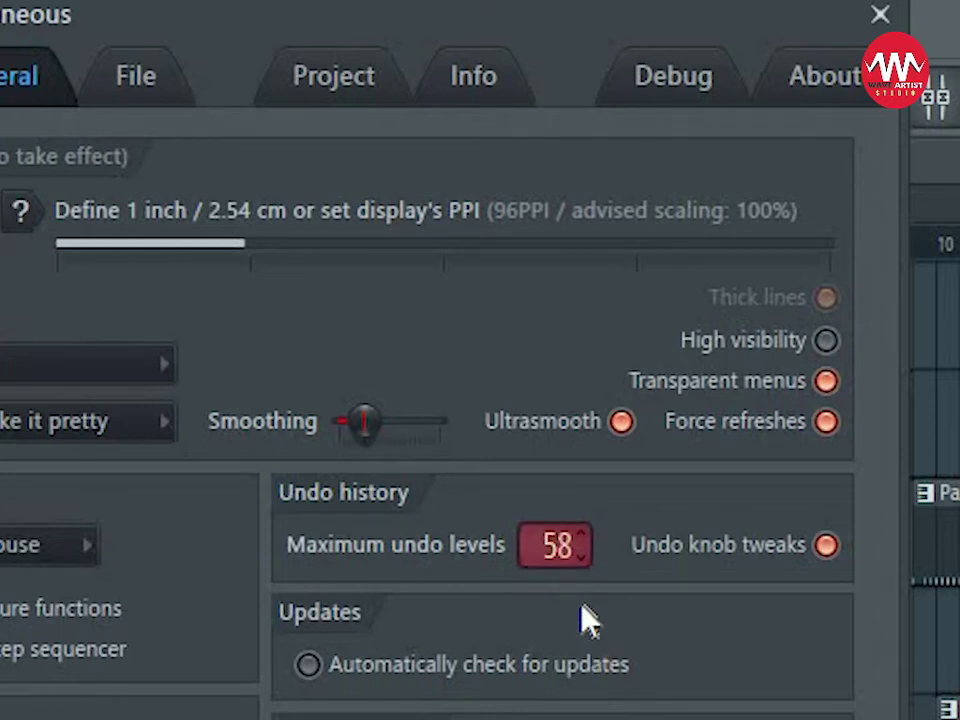
left_click_drag(587, 553, 619, 700)
left_click_drag(583, 546, 621, 628)
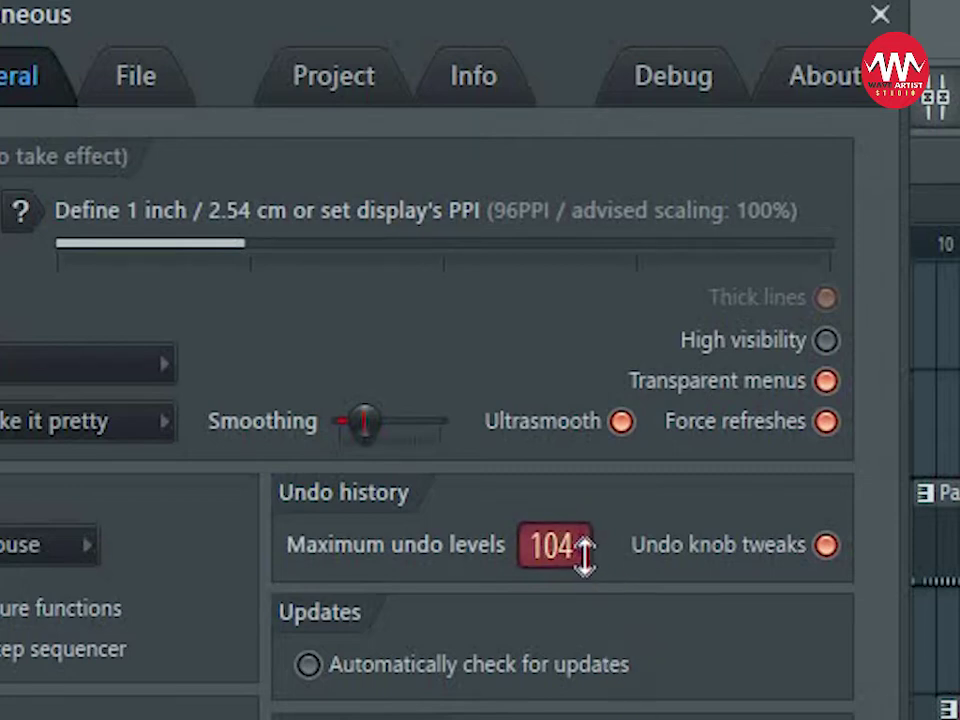
left_click_drag(568, 546, 606, 668)
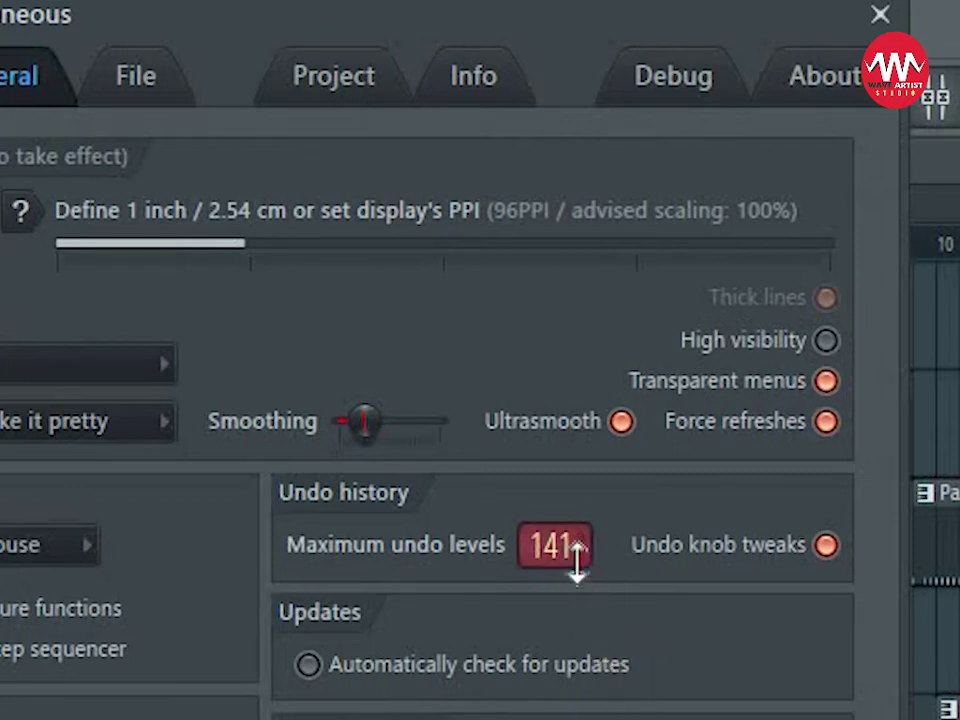
left_click_drag(555, 545, 606, 574)
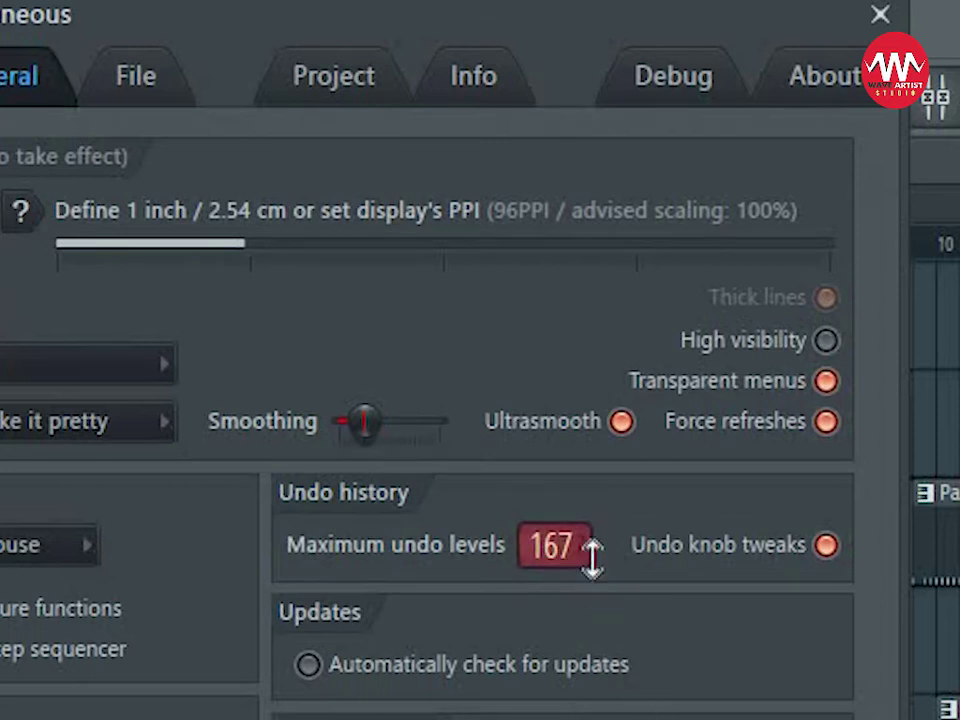
left_click_drag(554, 545, 554, 590)
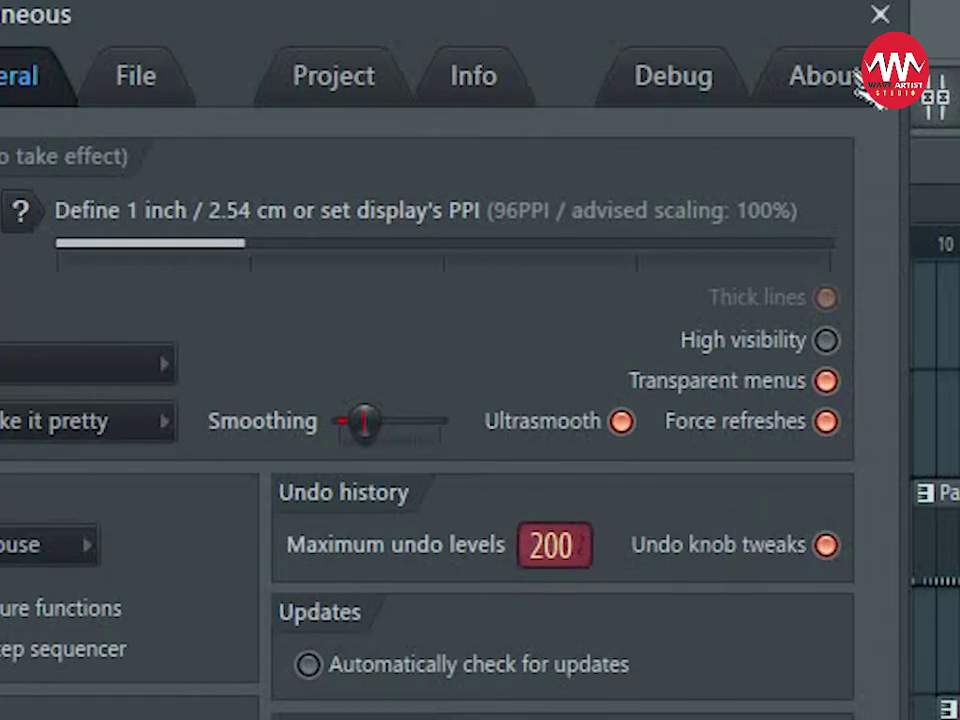
left_click(878, 16)
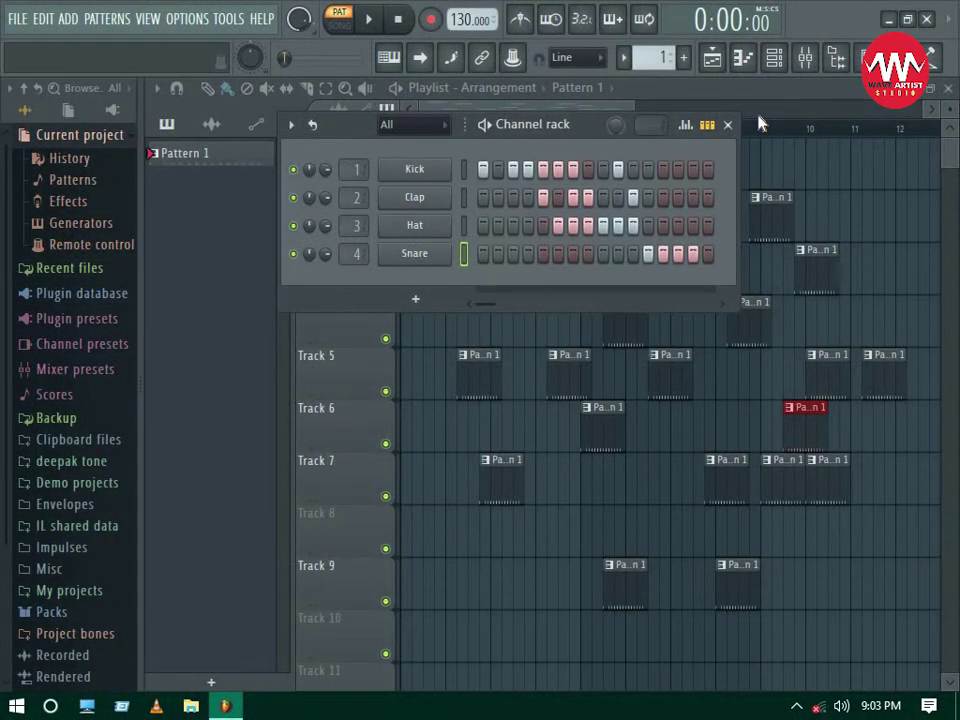
- Try to undo the earlier step and clip edits, closing the channel rack to repeat the attempt in the playlist
key("ctrl+z")
key("ctrl+z")
key("ctrl+z")
key("ctrl+z")
left_click(727, 125)
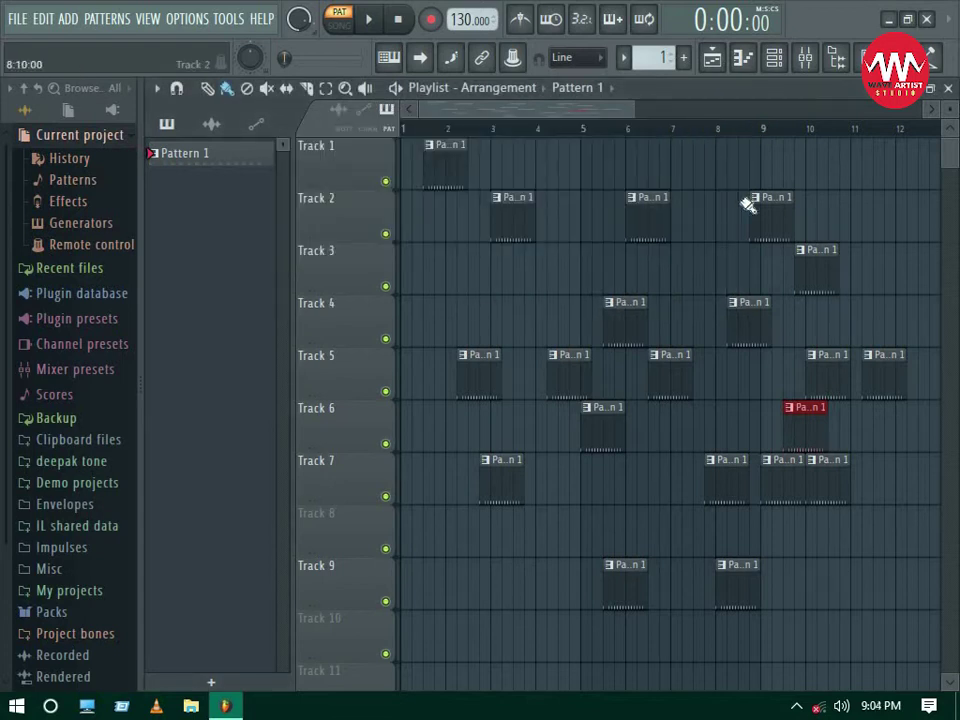
key("ctrl+z")
key("ctrl+z")
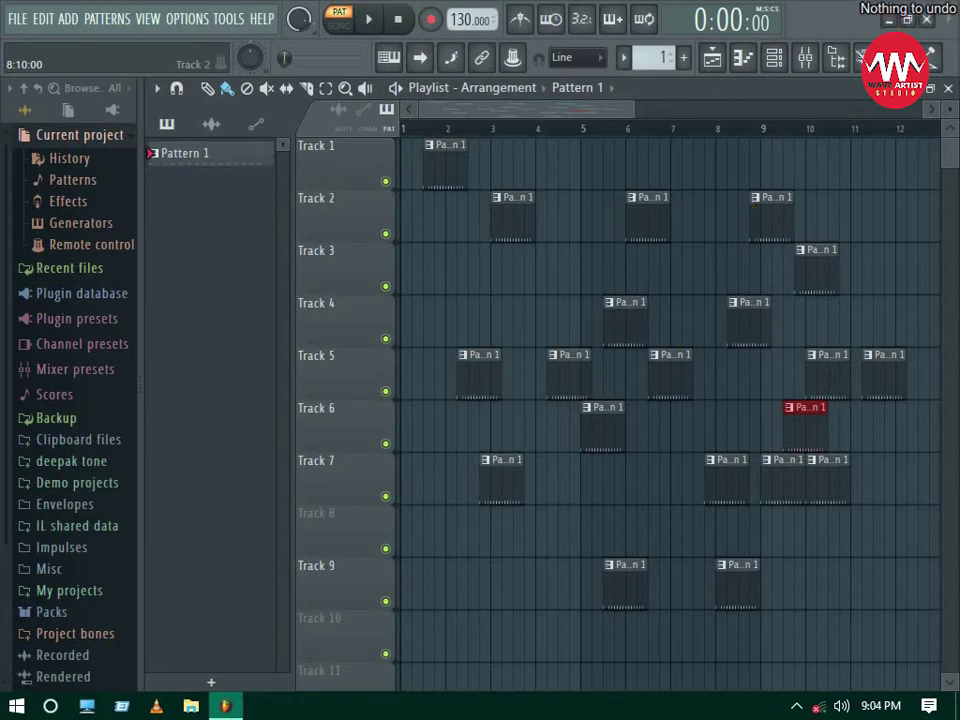
- Delete all twenty Pattern 1 clips from the playlist
right_click(447, 170)
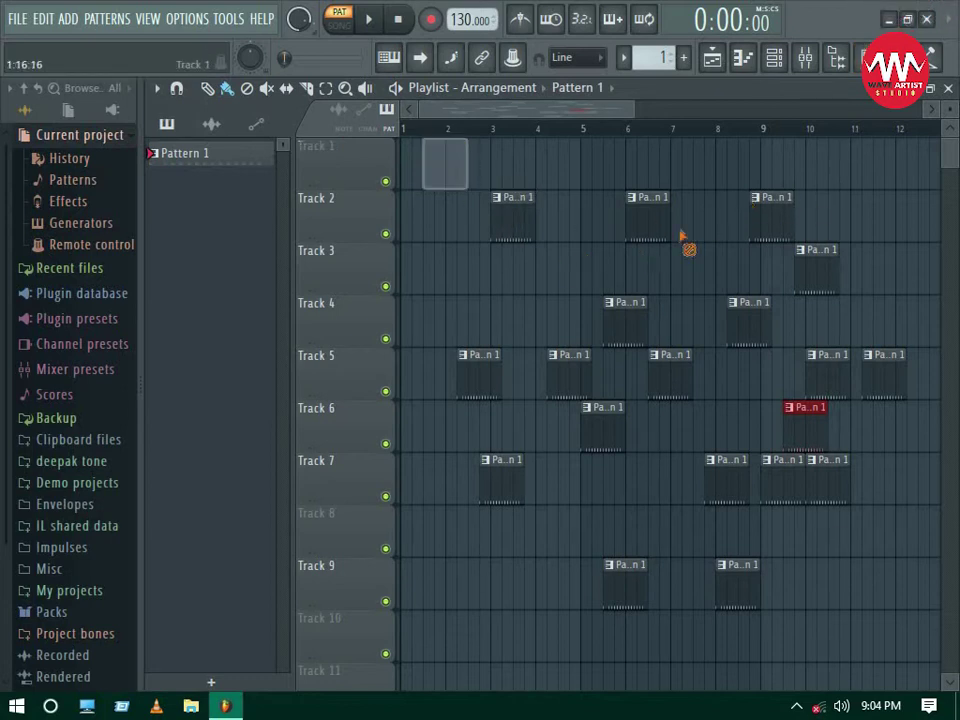
right_click(512, 220)
right_click(648, 220)
right_click(771, 220)
right_click(884, 375)
right_click(828, 375)
right_click(830, 255)
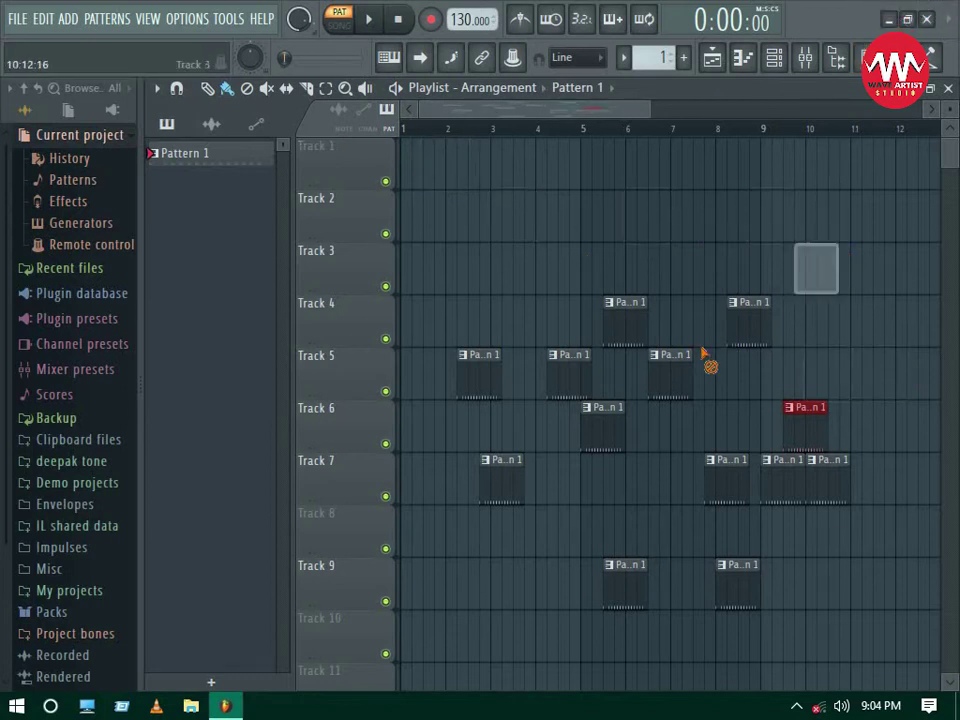
right_click(749, 322)
right_click(670, 372)
right_click(604, 420)
right_click(569, 372)
right_click(625, 322)
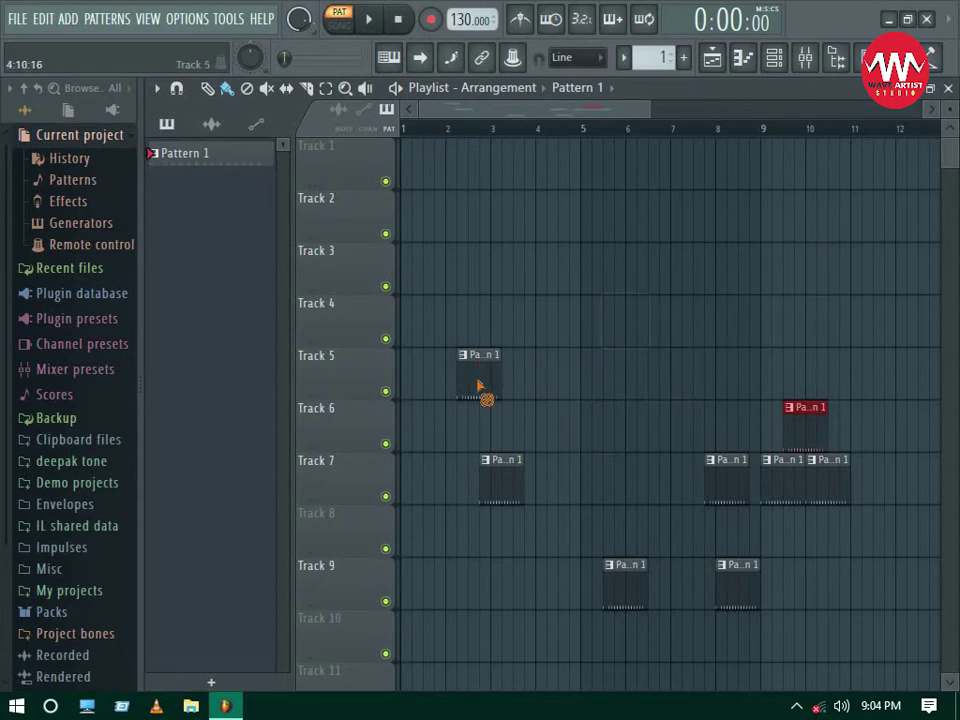
right_click(480, 376)
right_click(500, 480)
right_click(625, 585)
right_click(737, 585)
right_click(731, 474)
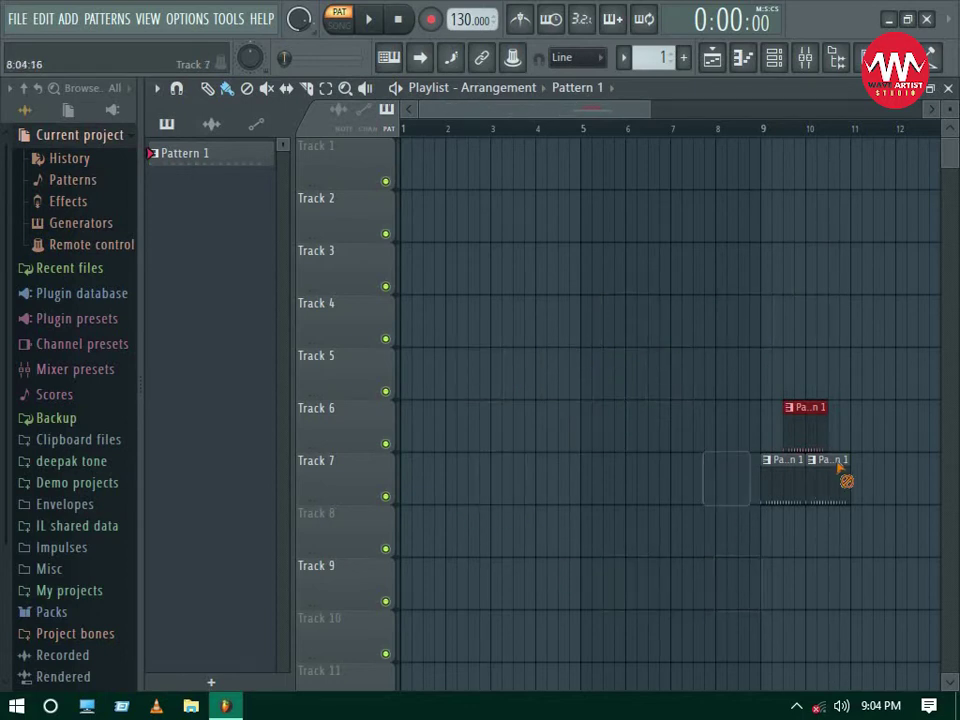
right_click(846, 480)
right_click(784, 474)
right_click(805, 420)
- Paint nine Pattern 1 clips across playlist Tracks 3 to 7
left_click(480, 265)
left_click(585, 265)
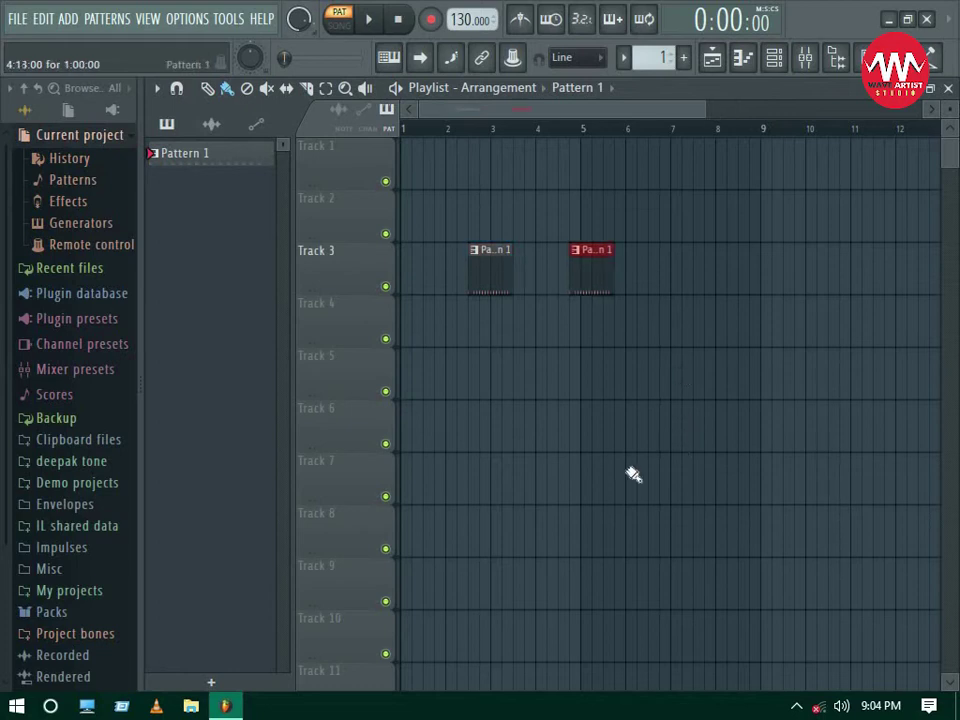
left_click(686, 318)
left_click(562, 422)
left_click(607, 475)
left_click(528, 370)
left_click(663, 370)
left_click(709, 422)
left_click(785, 476)
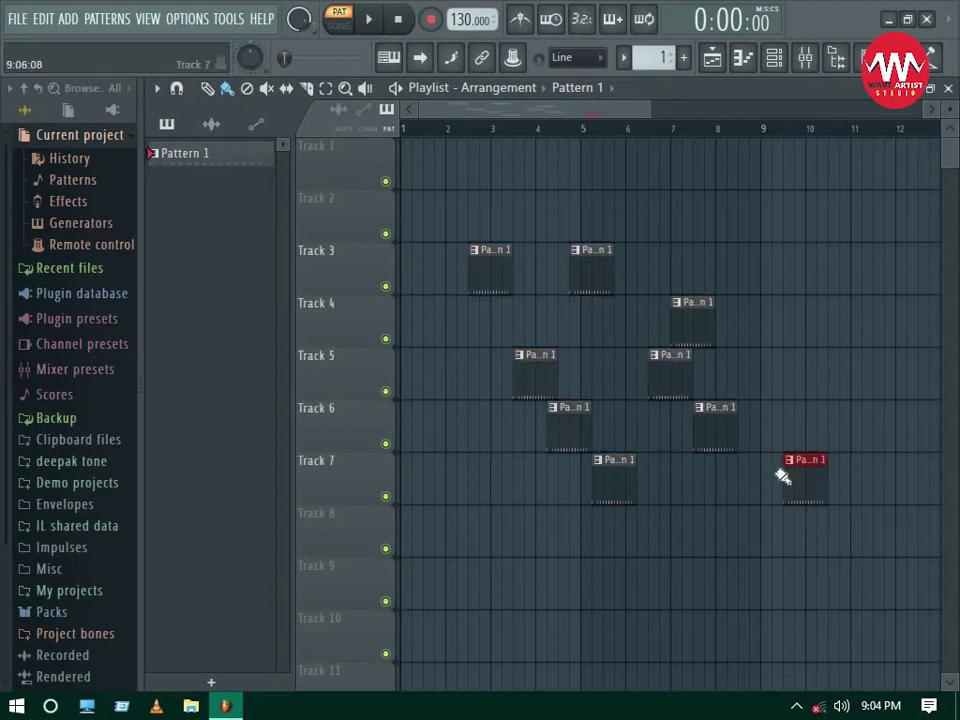
- Undo the nine newly painted clips and the deletion of the original clips
key("ctrl+z")
key("ctrl+z")
key("ctrl+z")
key("ctrl+z")
key("ctrl+z")
key("ctrl+z")
key("ctrl+z")
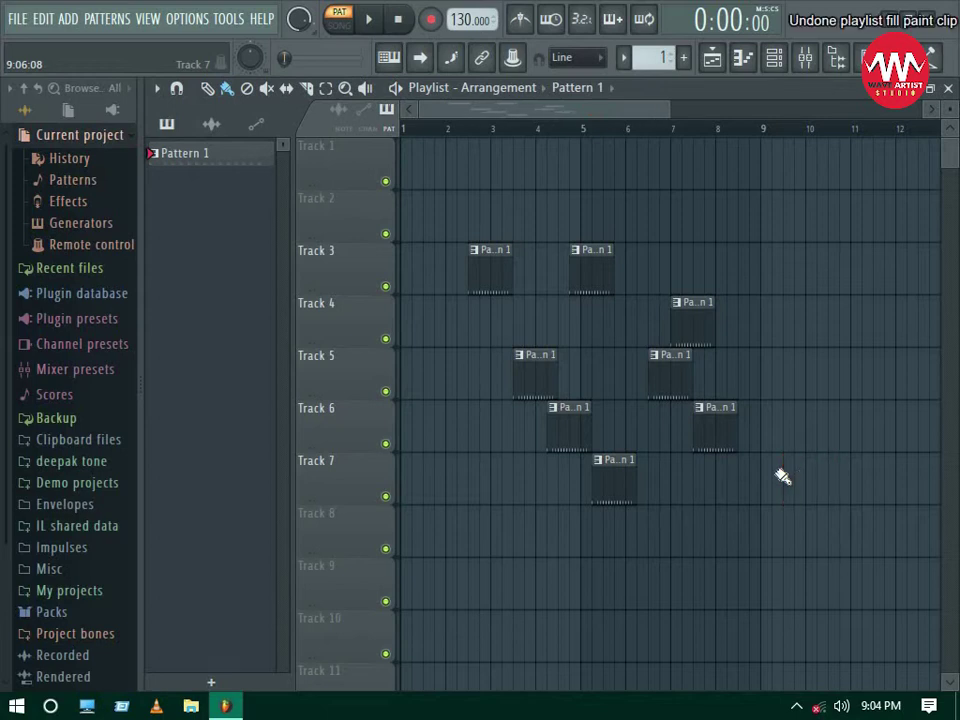
key("ctrl+z")
key("ctrl+z")
key("ctrl+z")
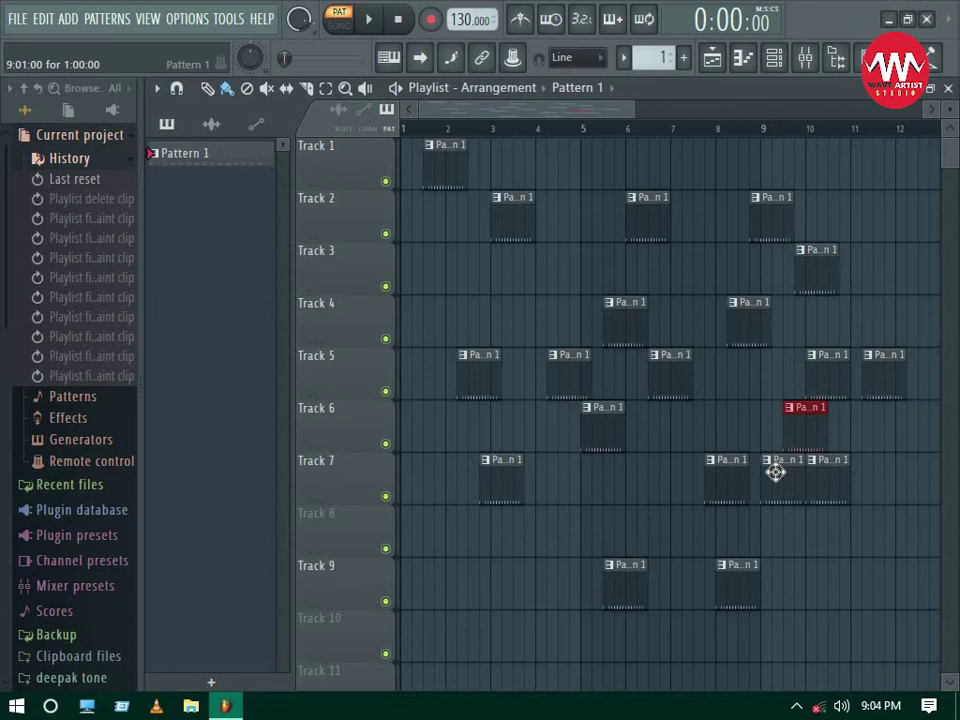
- Play Pattern 1 briefly and redo the deletion of the playlist clips
key("space")
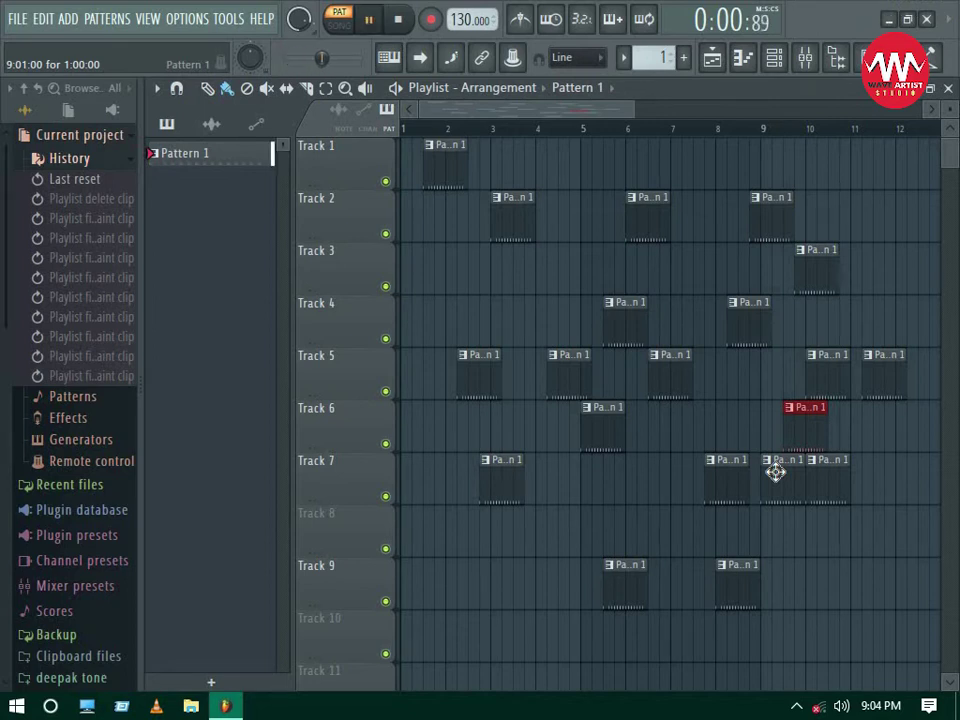
key("ctrl+shift+z")
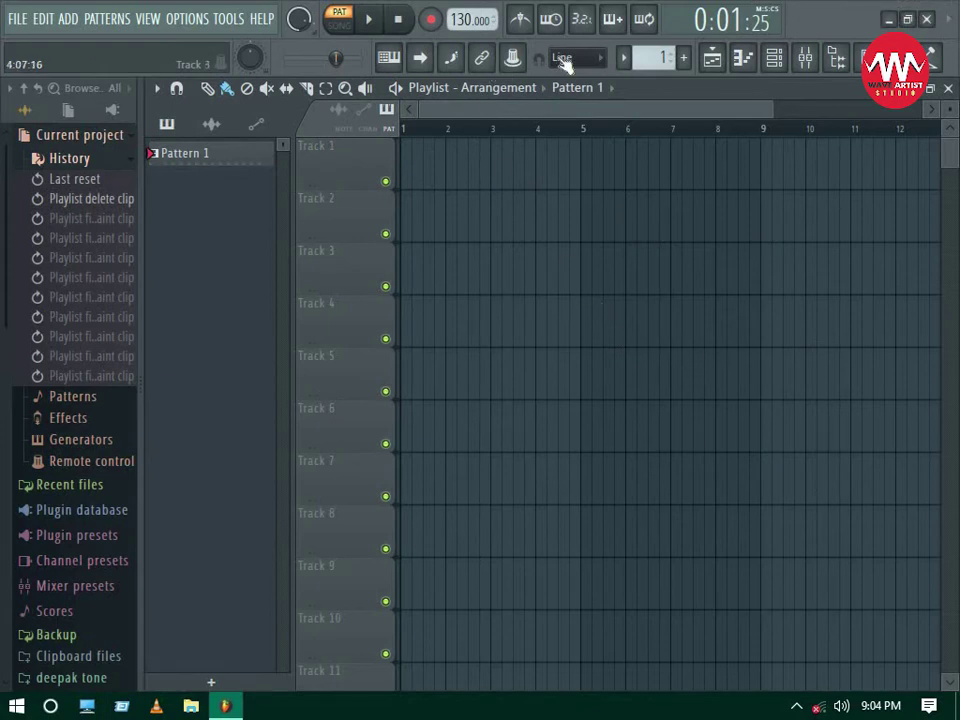
- In the channel rack, clear the Kick, Clap, Hat and Snare steps, and paint a new run of steps on all four channels
left_click(741, 58)
left_click(775, 60)
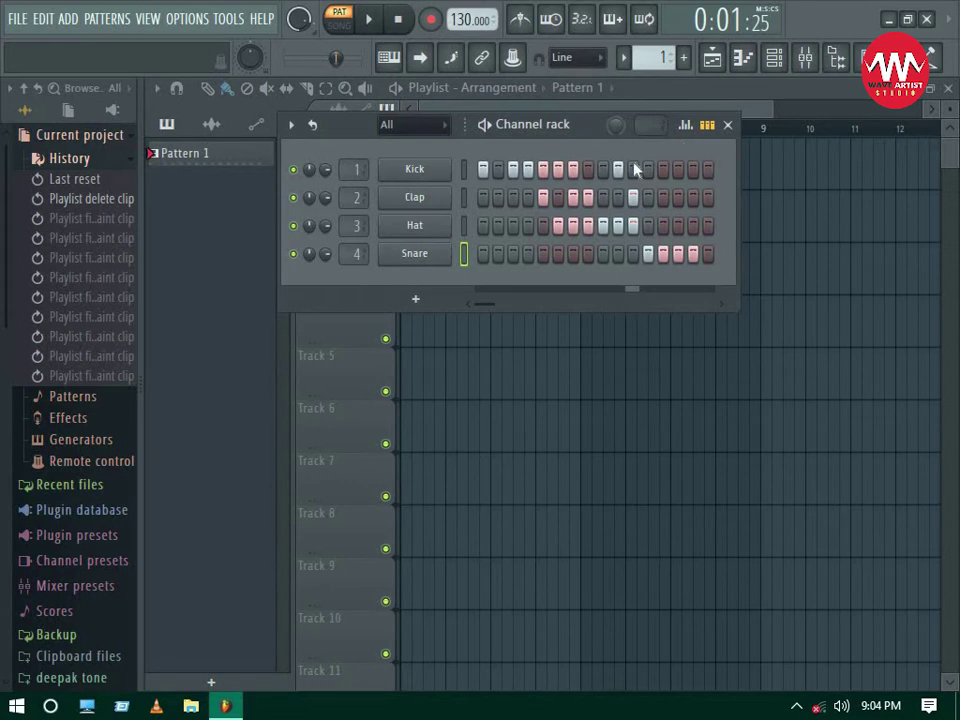
right_click(668, 258)
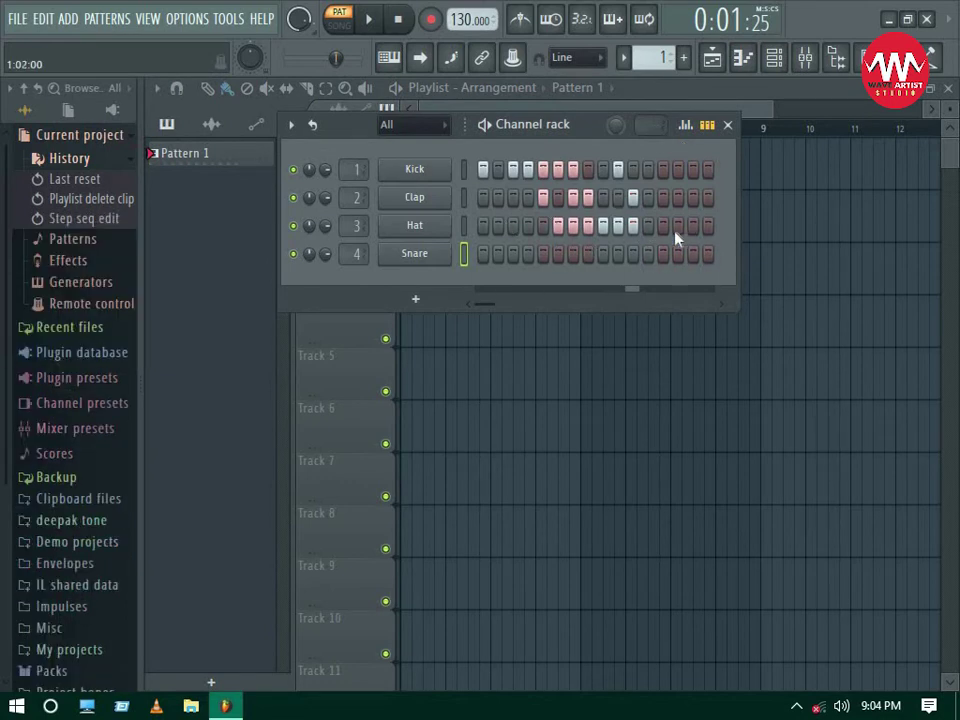
mouse_move(676, 238)
left_mouse_down()
mouse_move(532, 226)
mouse_move(525, 208)
mouse_move(649, 195)
mouse_move(518, 193)
mouse_move(651, 166)
mouse_move(482, 183)
mouse_move(629, 179)
mouse_move(538, 205)
mouse_move(625, 207)
mouse_move(572, 237)
mouse_move(680, 237)
mouse_move(592, 260)
mouse_move(671, 263)
left_mouse_up()
left_click(498, 170)
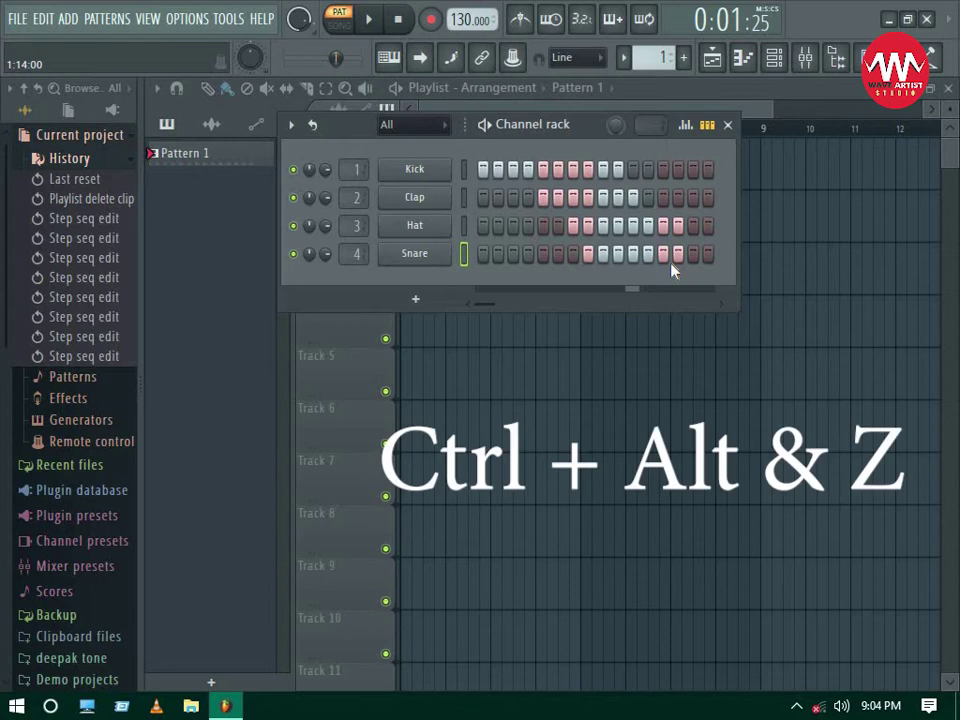
- Undo the last four step edits, removing the newly painted steps from the Kick, Clap, Hat and Snare channels
key("ctrl+alt+z")
key("ctrl+alt+z")
key("ctrl+alt+z")
key("ctrl+alt+z")
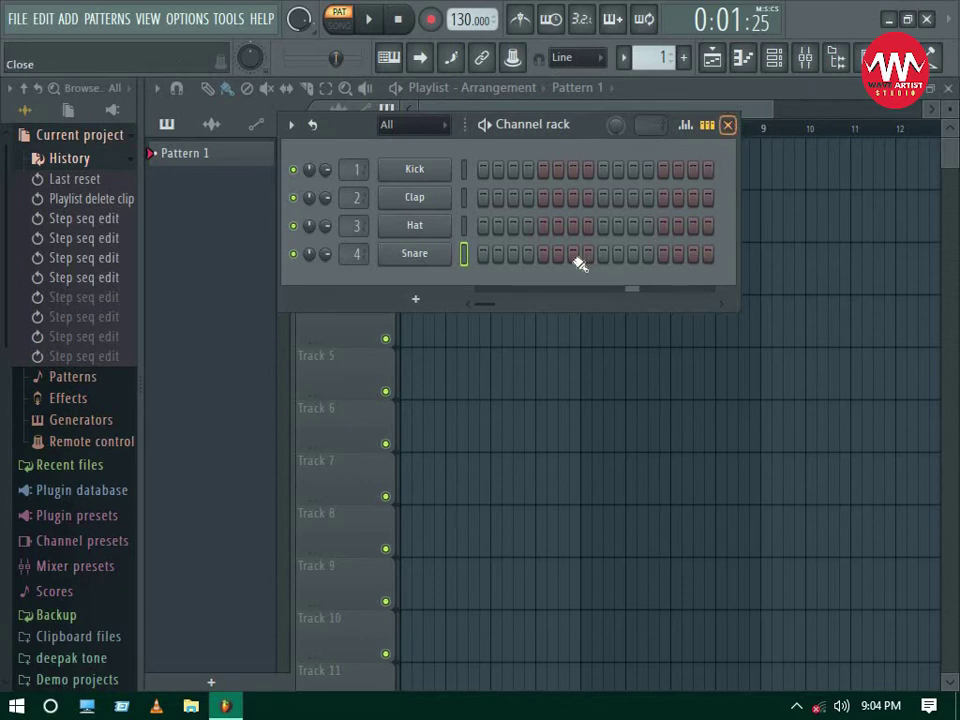
- Close the channel rack and paint seventeen Pattern 1 clips across playlist Tracks 2 to 9
key("F6")
left_click_drag(450, 265, 620, 265)
left_click_drag(450, 370, 530, 370)
left_click_drag(505, 420, 630, 420)
left_click(680, 370)
left_click(690, 215)
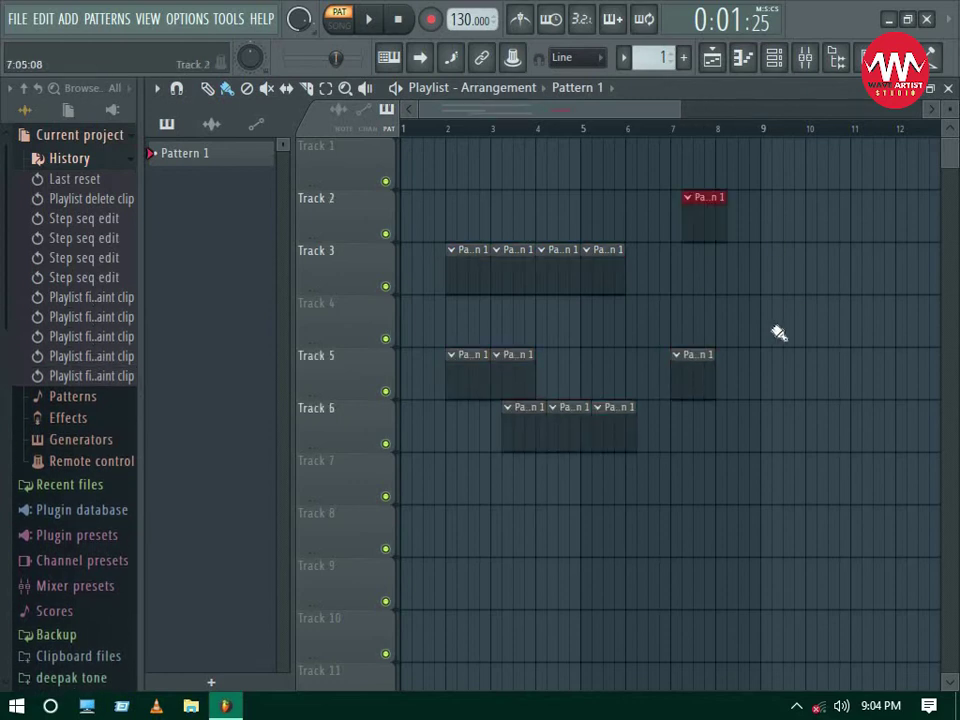
left_click(780, 320)
left_click(690, 478)
left_click(625, 530)
left_click(484, 491)
left_click(488, 575)
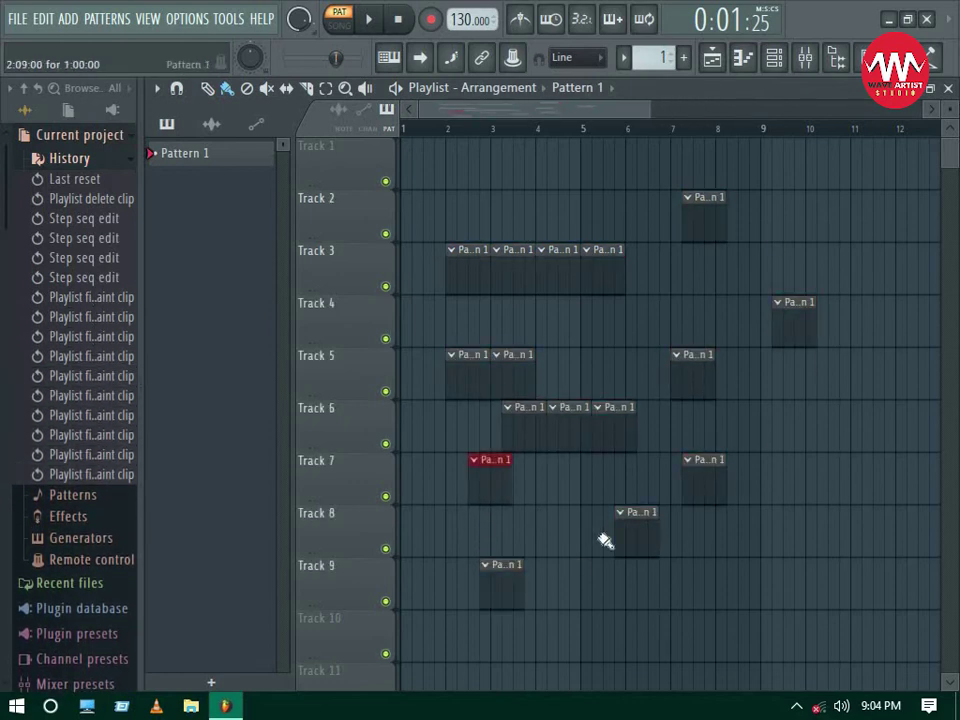
left_click(806, 478)
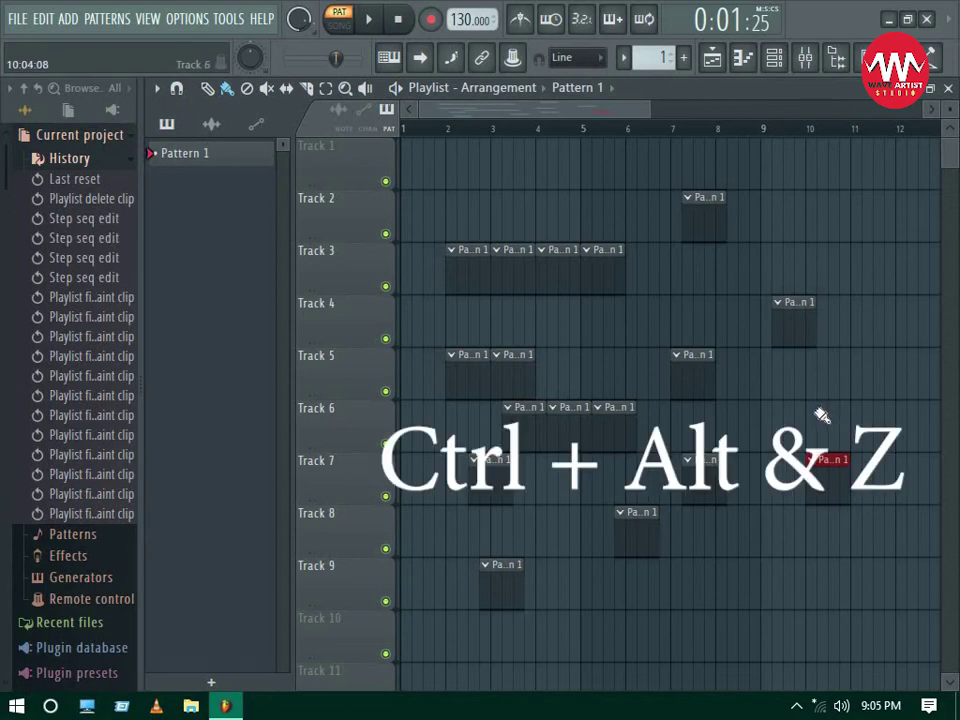
- Undo all twelve clip-painting actions to remove the new Pattern 1 clips from the playlist
key("ctrl+alt+z")
key("ctrl+alt+z")
key("ctrl+alt+z")
key("ctrl+alt+z")
key("ctrl+alt+z")
key("ctrl+alt+z")
key("ctrl+alt+z")
key("ctrl+alt+z")
key("ctrl+alt+z")
key("ctrl+alt+z")
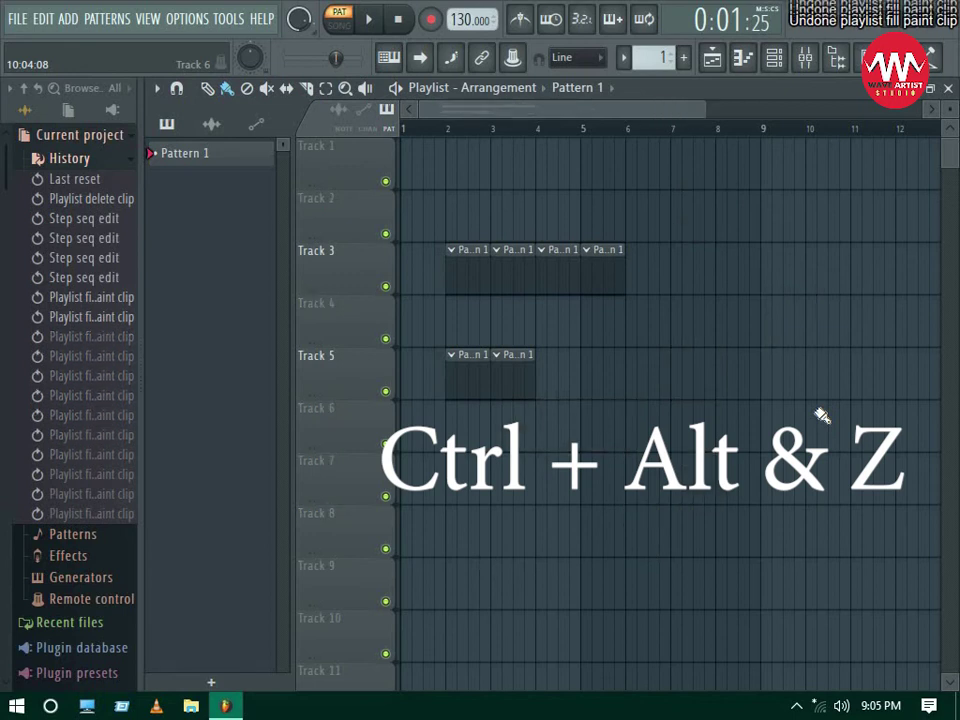
key("ctrl+alt+z")
key("ctrl+alt+z")
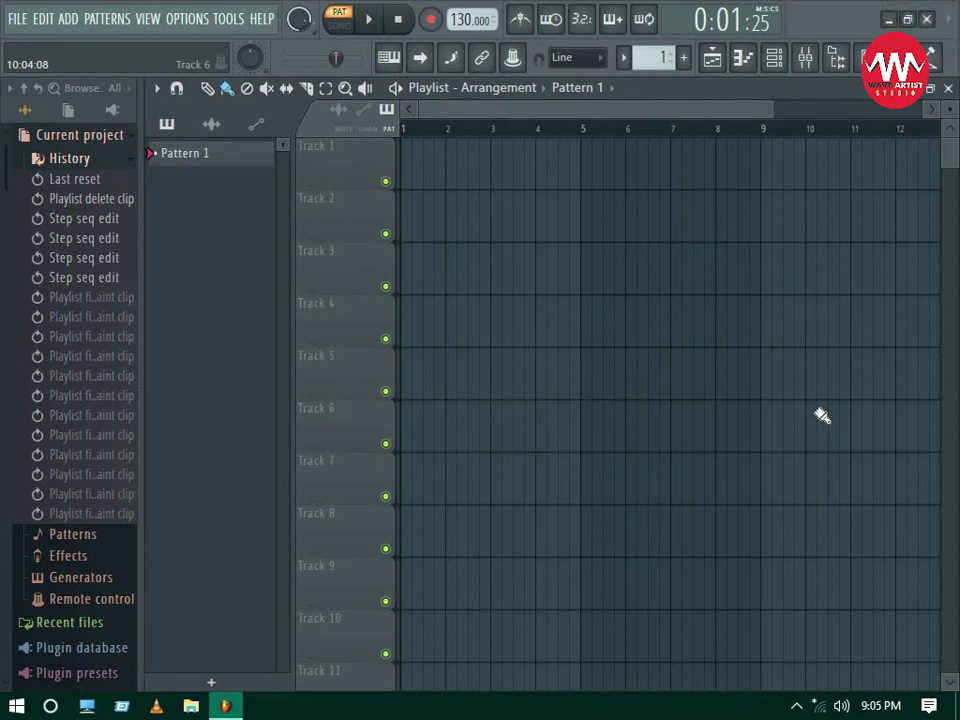